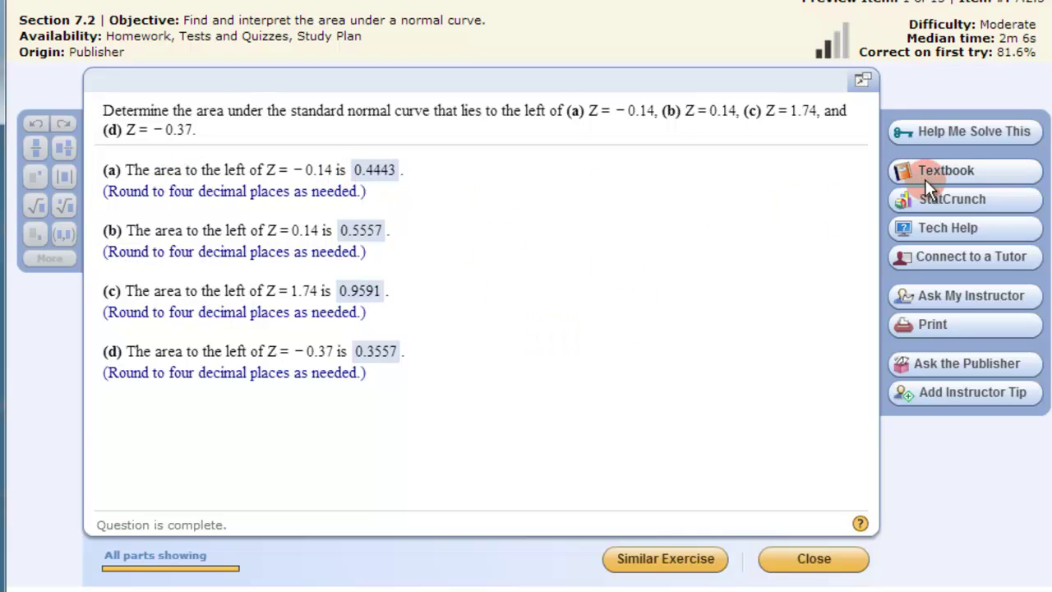
# - Launch StatCrunch from the MyStatLab tool panel beside the area-to-the-left question
pyautogui.click(950, 198)
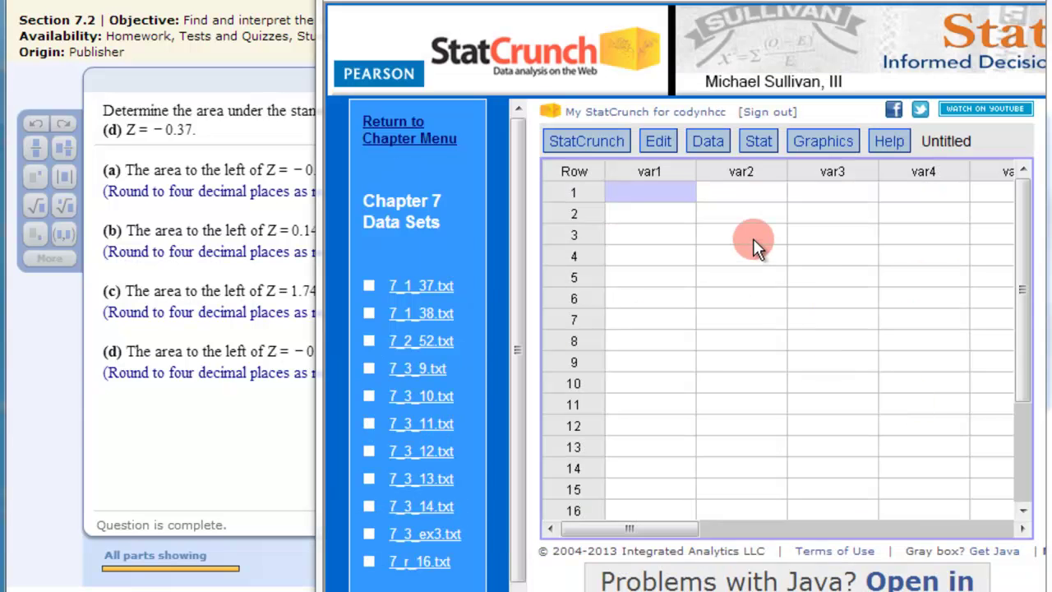
# - Open the Stat > Calculators > Normal calculator and position it beside the question
pyautogui.click(757, 143)
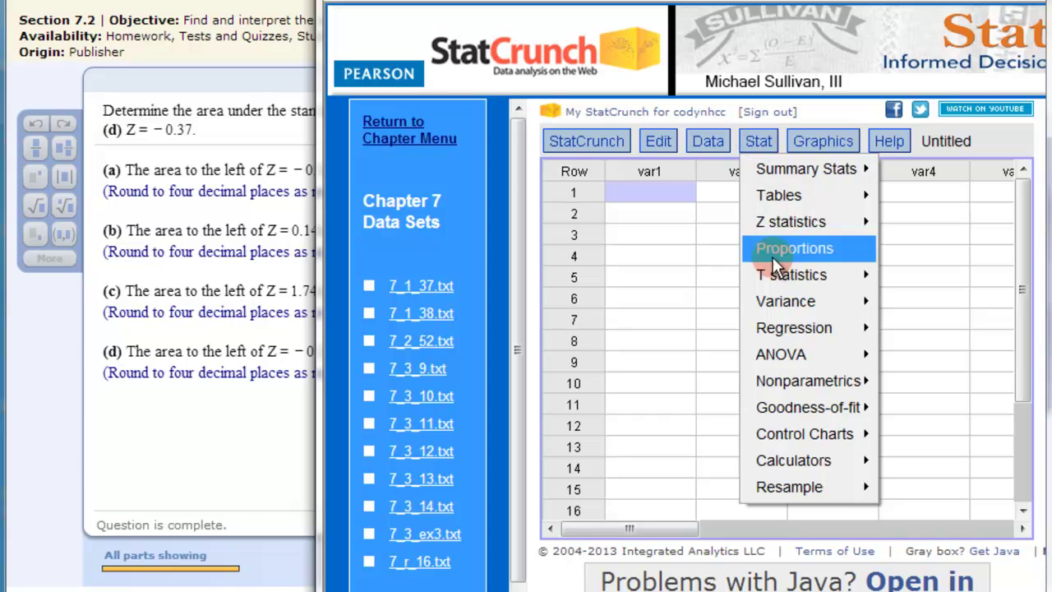
pyautogui.moveTo(799, 461)
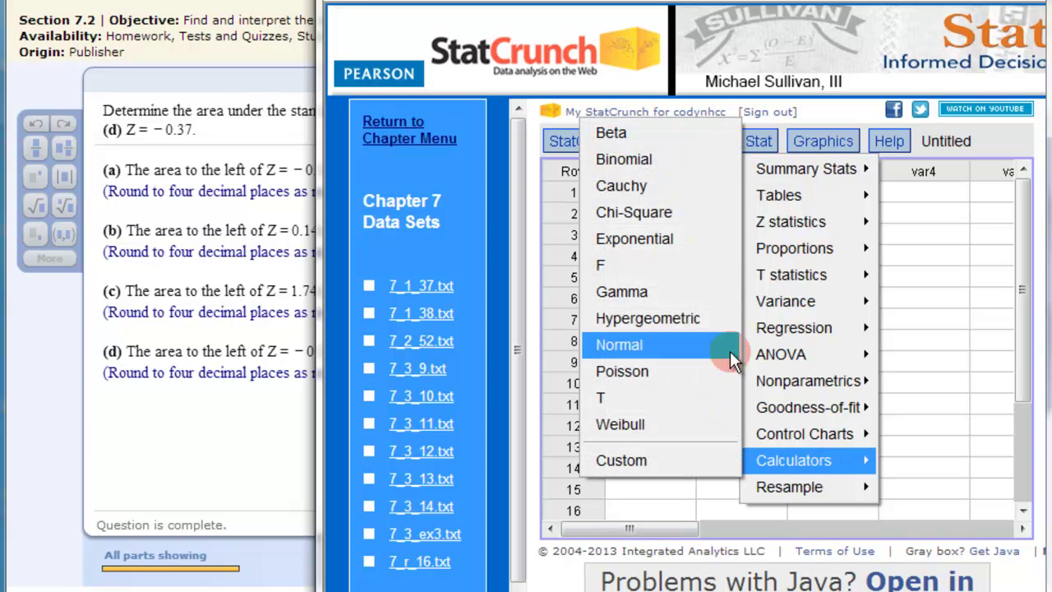
pyautogui.click(674, 344)
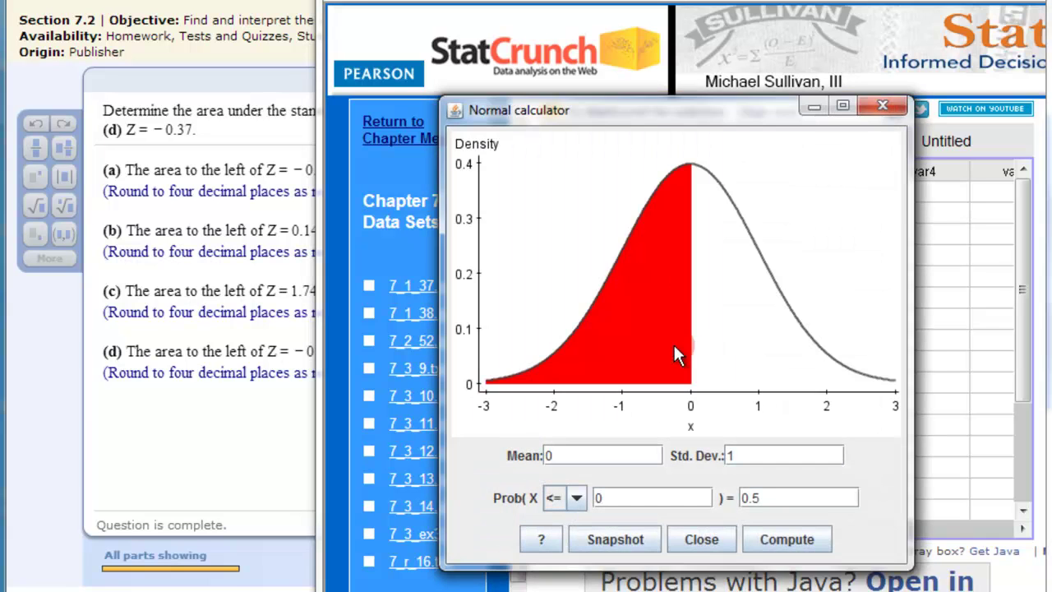
pyautogui.moveTo(674, 116); pyautogui.dragTo(672, 45)
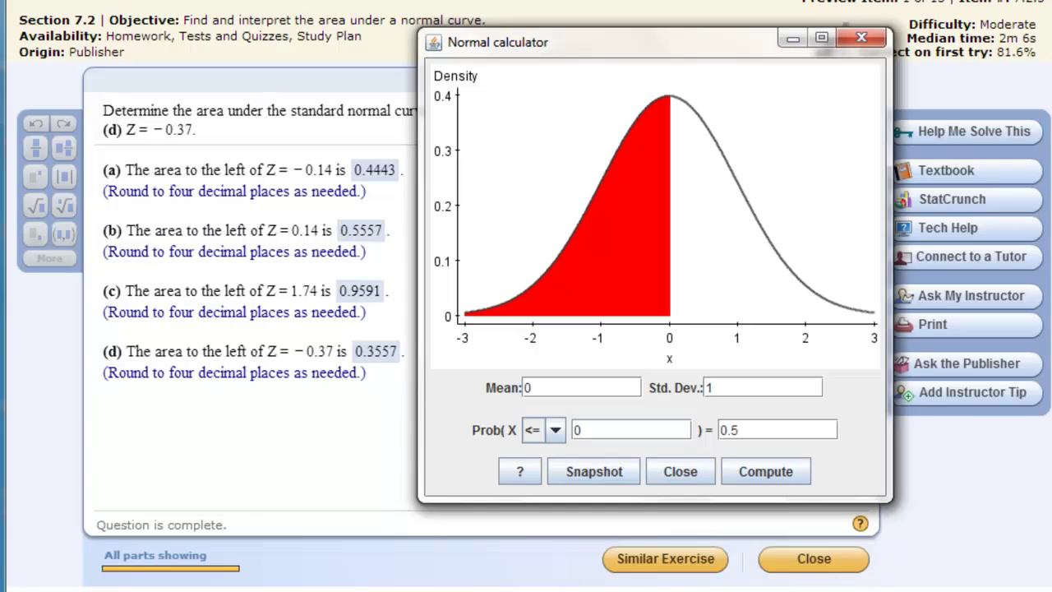
pyautogui.click(747, 298)
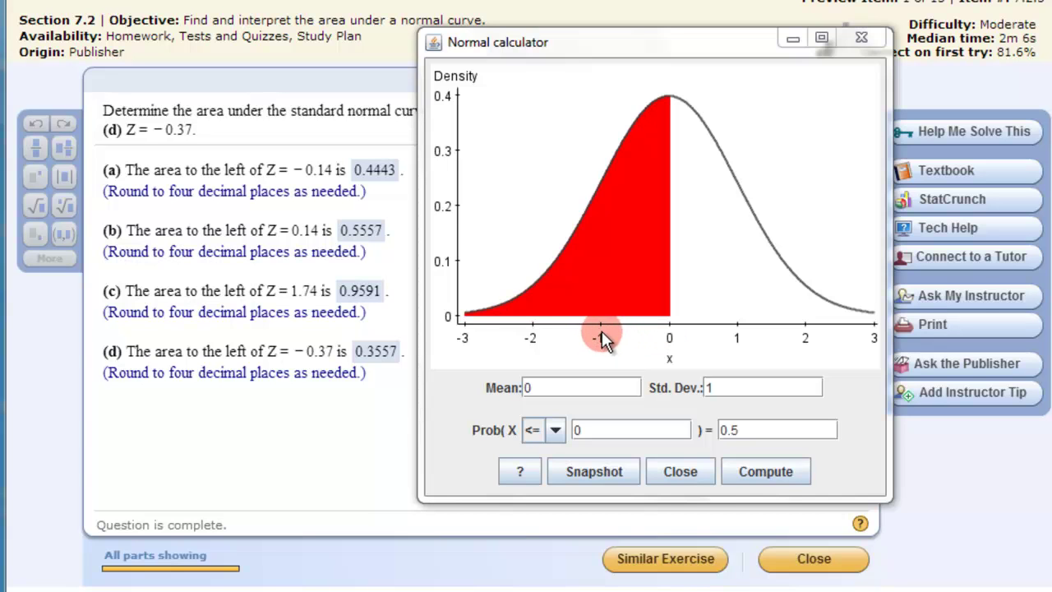
pyautogui.moveTo(599, 335); pyautogui.dragTo(488, 317)
# - Compute the left-tail areas for Z = -0.14 and Z = 0.14 (0.55567)
pyautogui.click(614, 429)
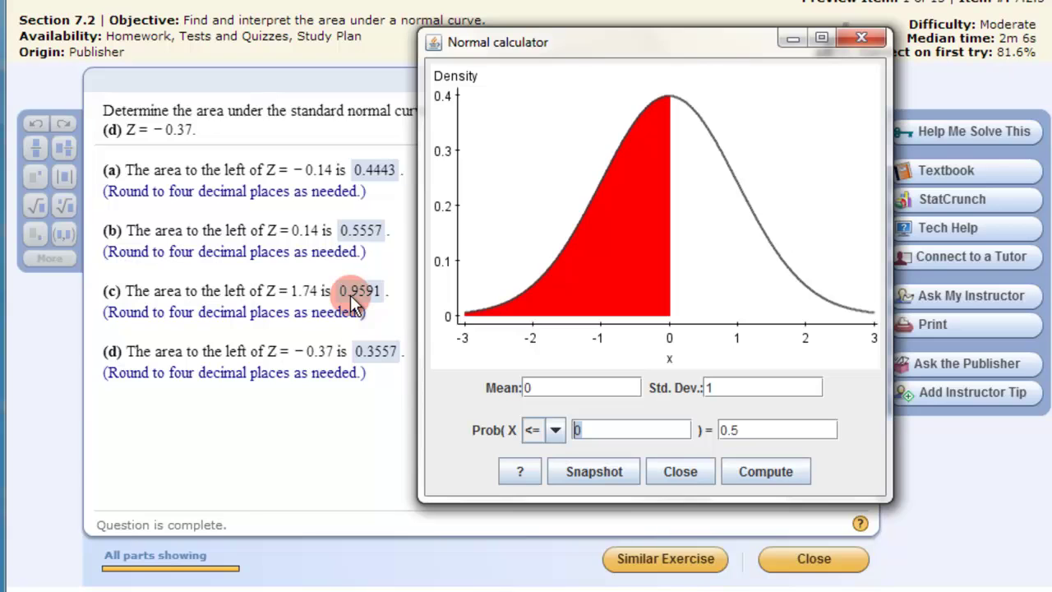
pyautogui.write('-0.14')
pyautogui.press('Return')
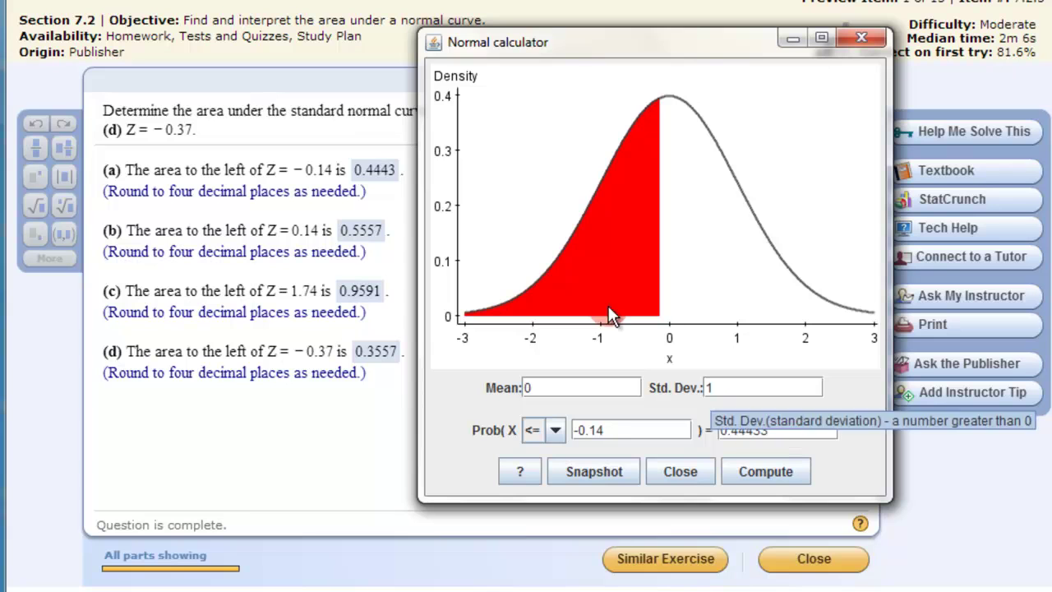
pyautogui.click(374, 175)
pyautogui.moveTo(601, 429); pyautogui.dragTo(578, 427)
pyautogui.press('BackSpace')
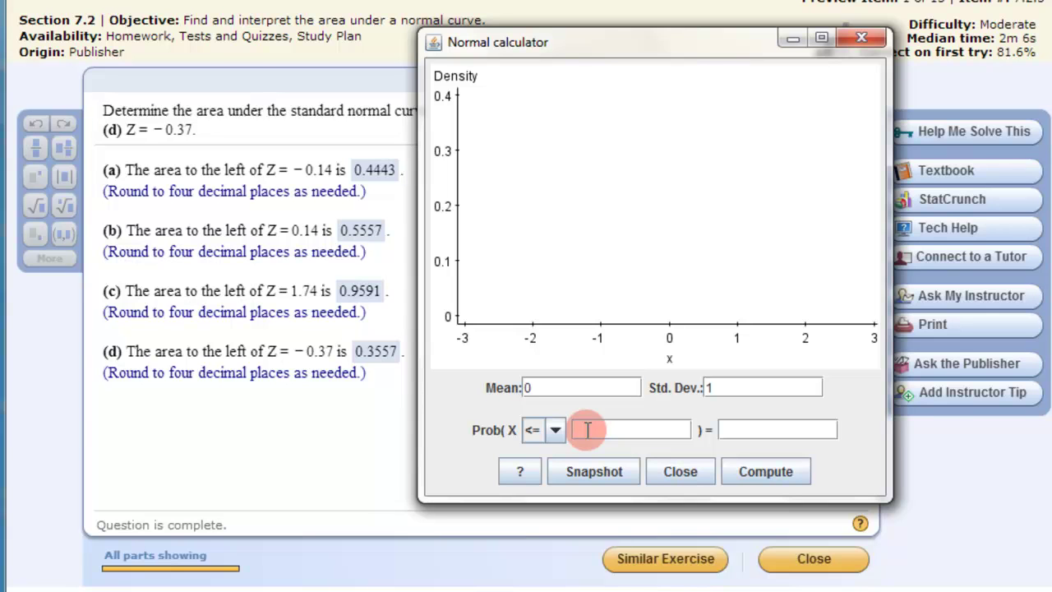
pyautogui.write('0.14')
pyautogui.press('Return')
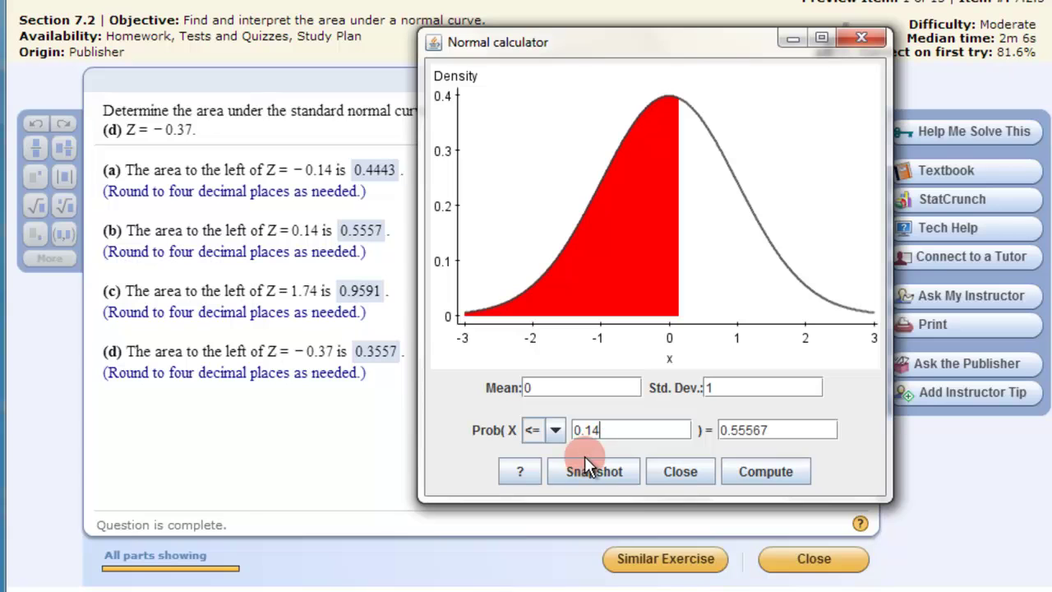
# - Compute the area left of Z = 1.74, giving 0.9590705 to match part (c)
pyautogui.click(561, 470)
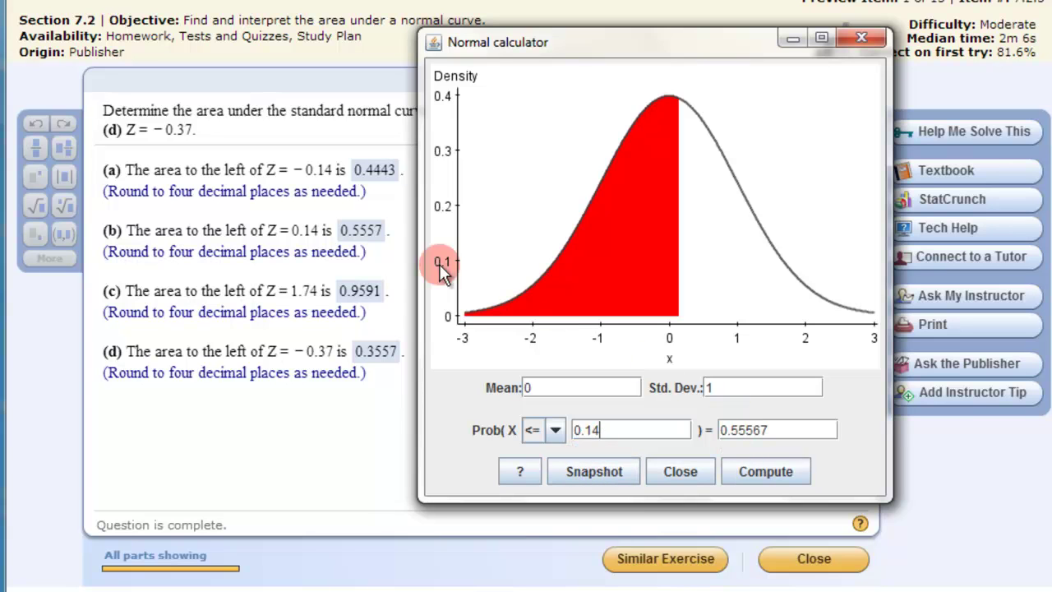
pyautogui.moveTo(607, 430); pyautogui.dragTo(565, 430)
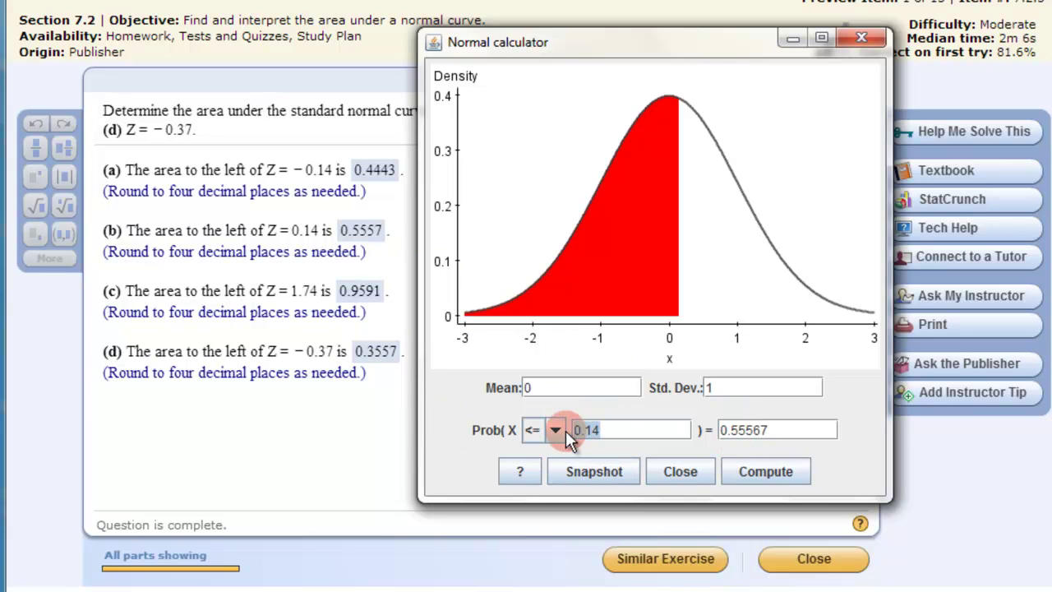
pyautogui.write('1.74')
pyautogui.press('Return')
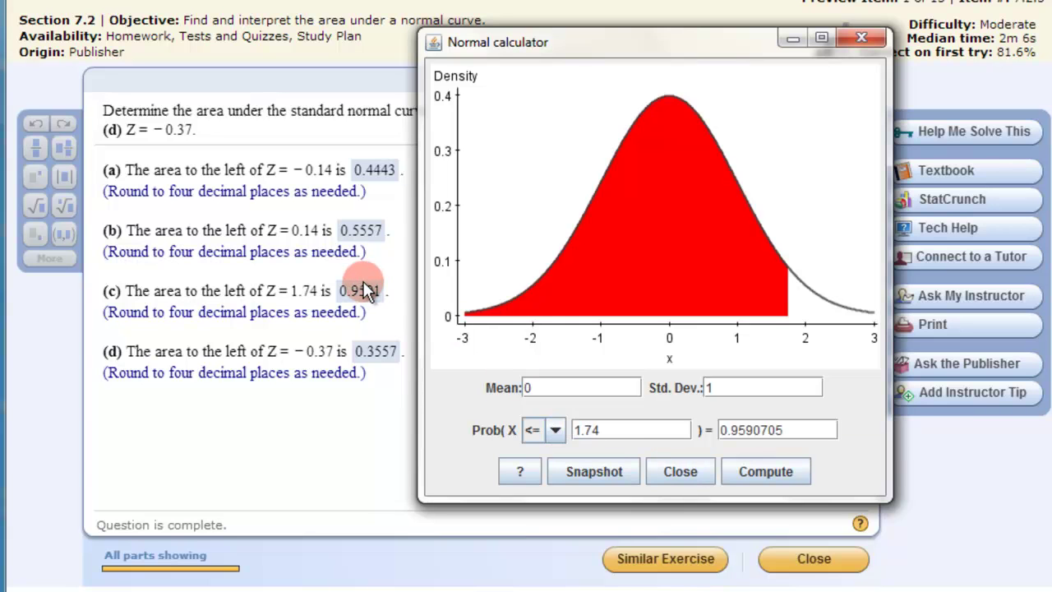
# - Drag the Normal calculator right so the areas-between-Z question is readable
pyautogui.click(528, 37)
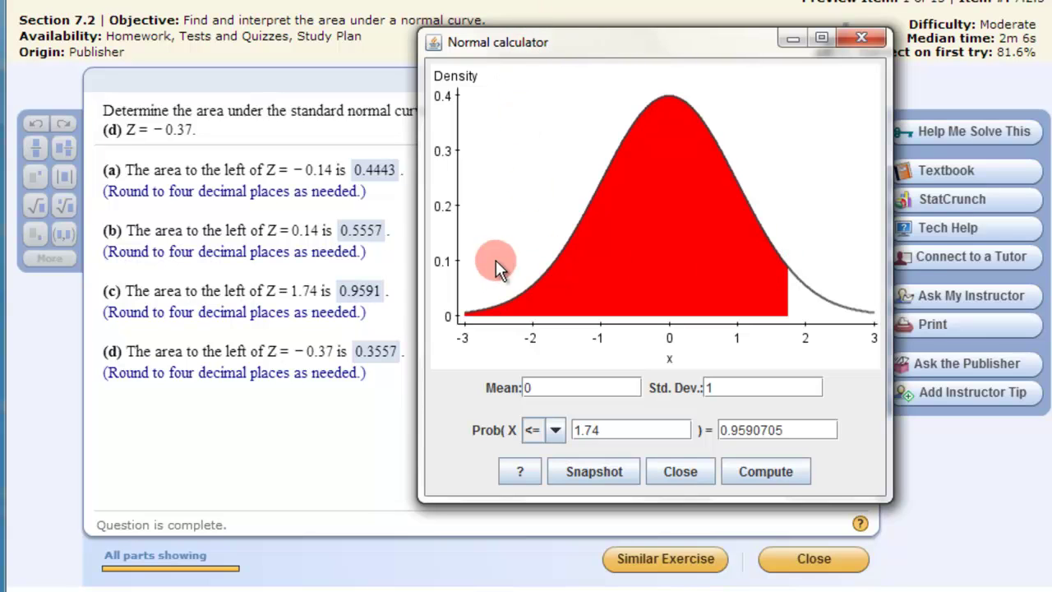
pyautogui.moveTo(534, 42); pyautogui.dragTo(906, 75)
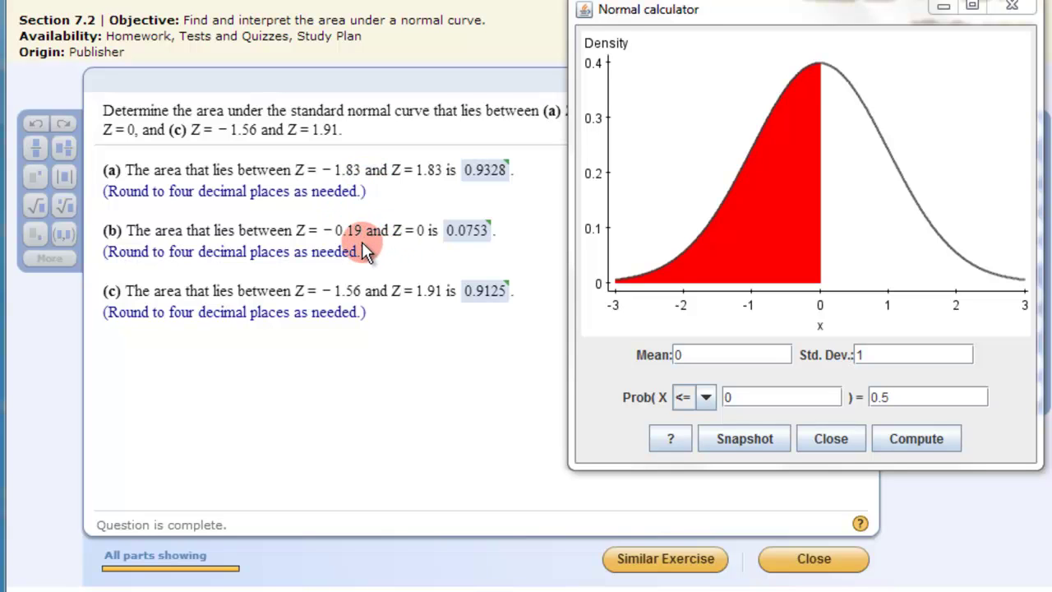
# - Open the inequality-direction dropdown in the Normal calculator
pyautogui.click(703, 397)
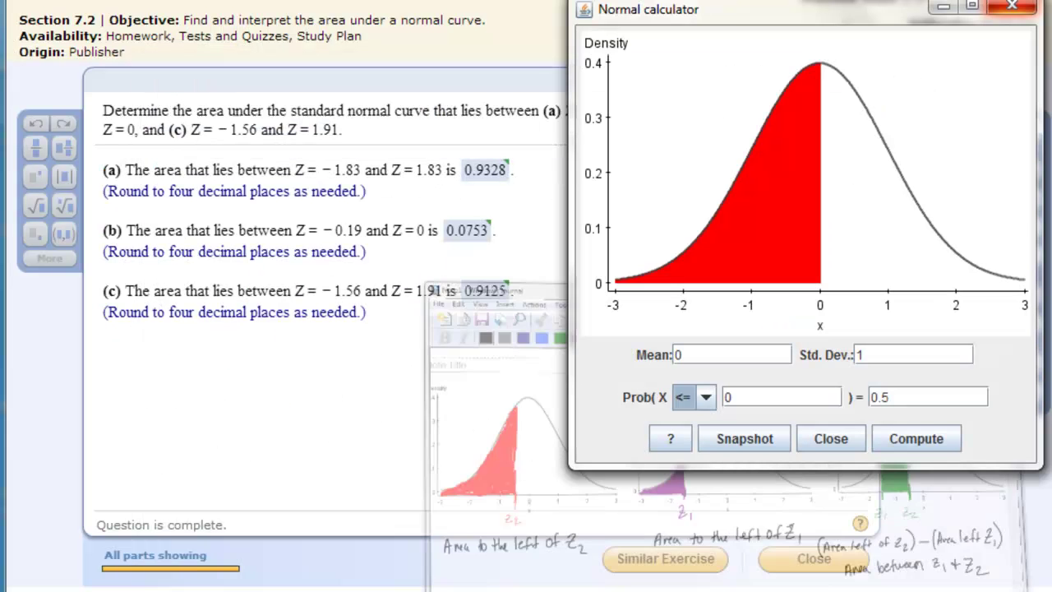
# - Shift the Normal calculator slightly left beside the areas-between-Z question
pyautogui.moveTo(878, 10); pyautogui.dragTo(838, 13)
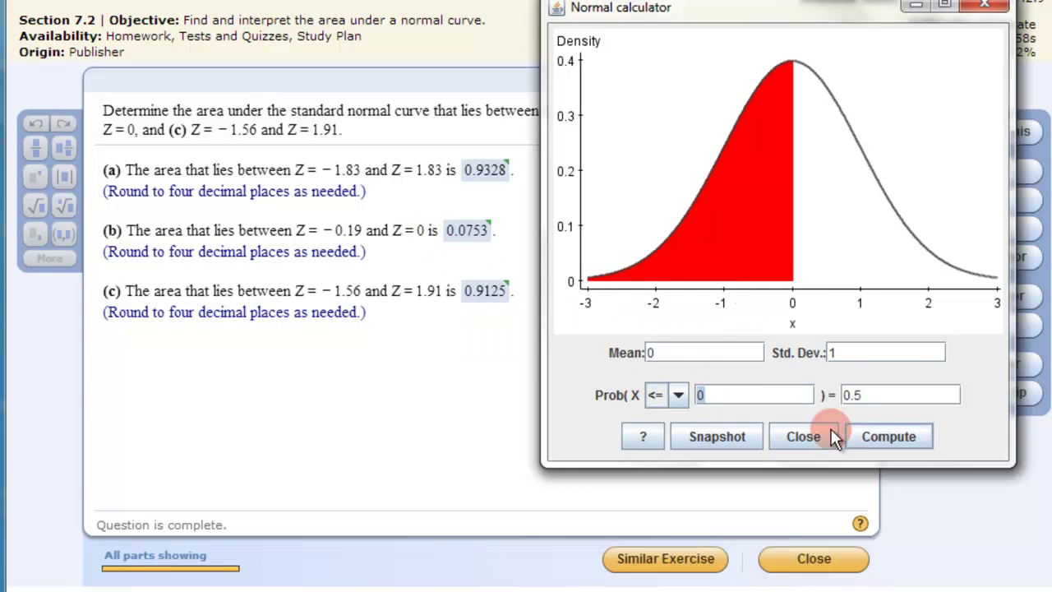
# - Start .5− on the TI-84, then compute P(X ≤ -0.19) = 0.42465457 in the Normal calculator
pyautogui.click(864, 428)
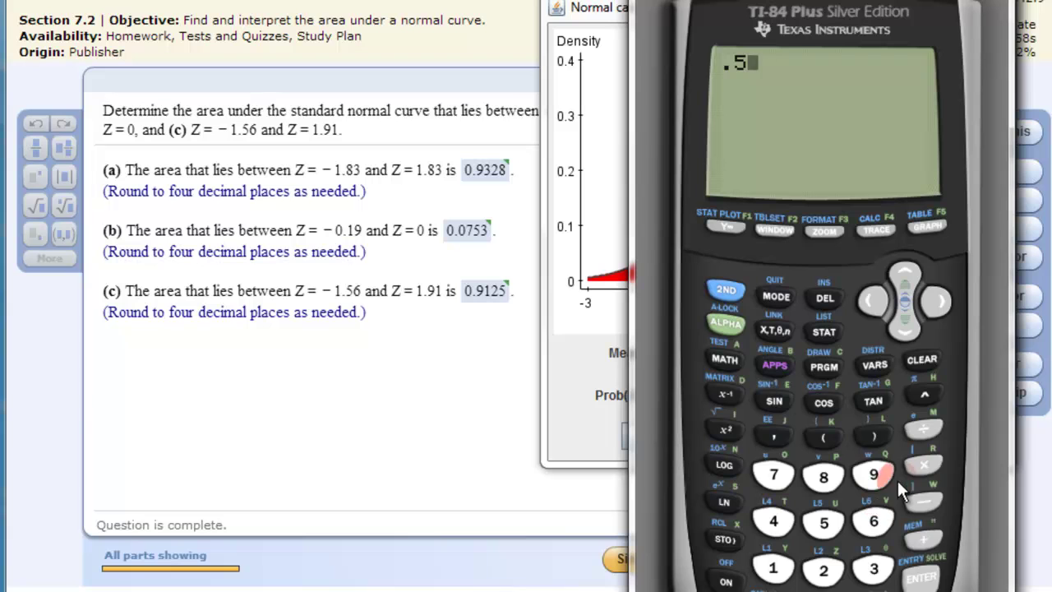
pyautogui.click(923, 498)
pyautogui.click(594, 102)
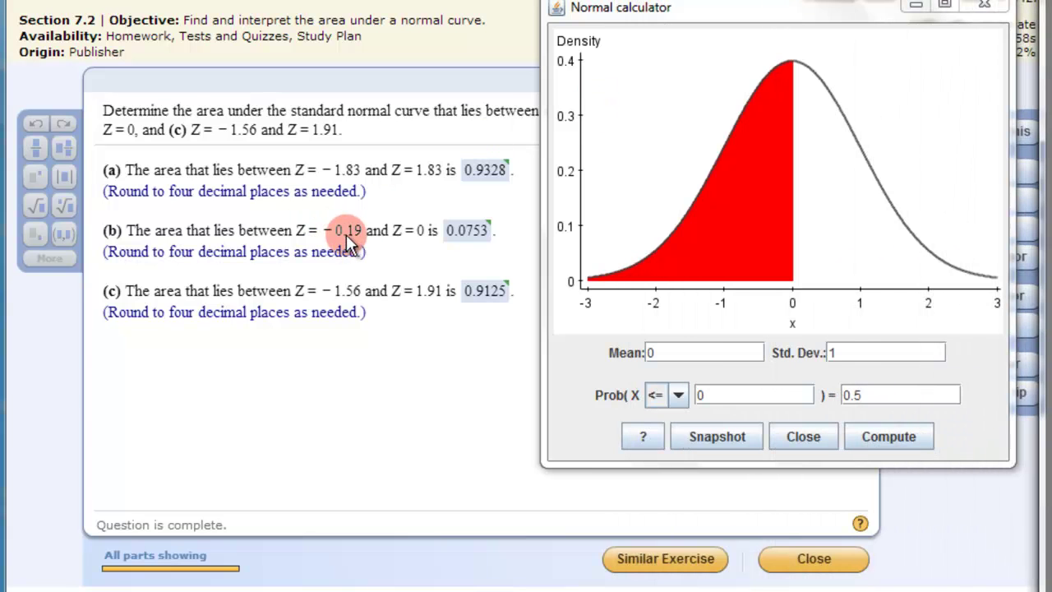
pyautogui.click(697, 395)
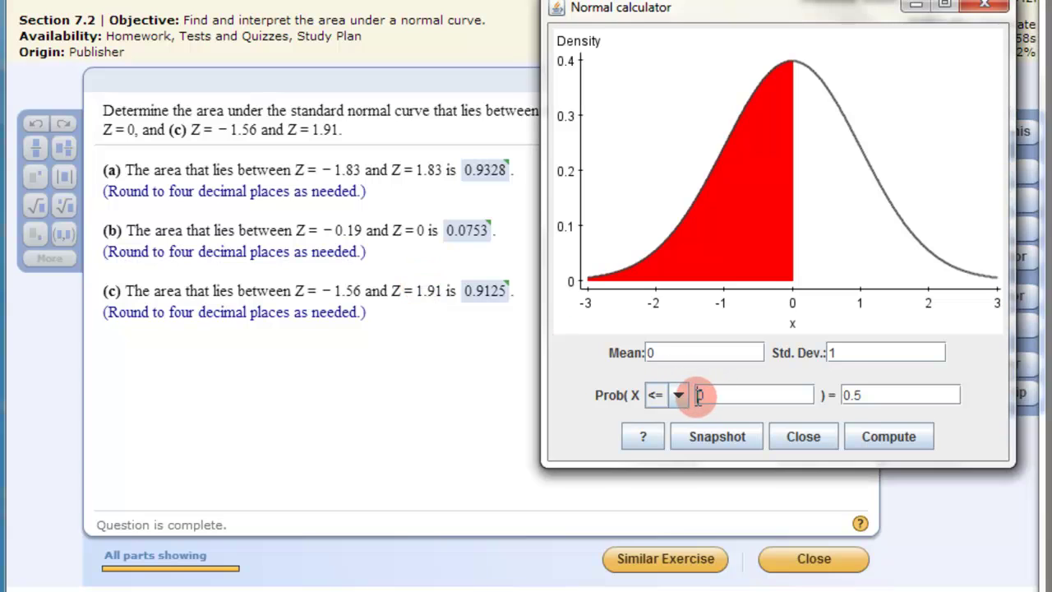
pyautogui.press('BackSpace')
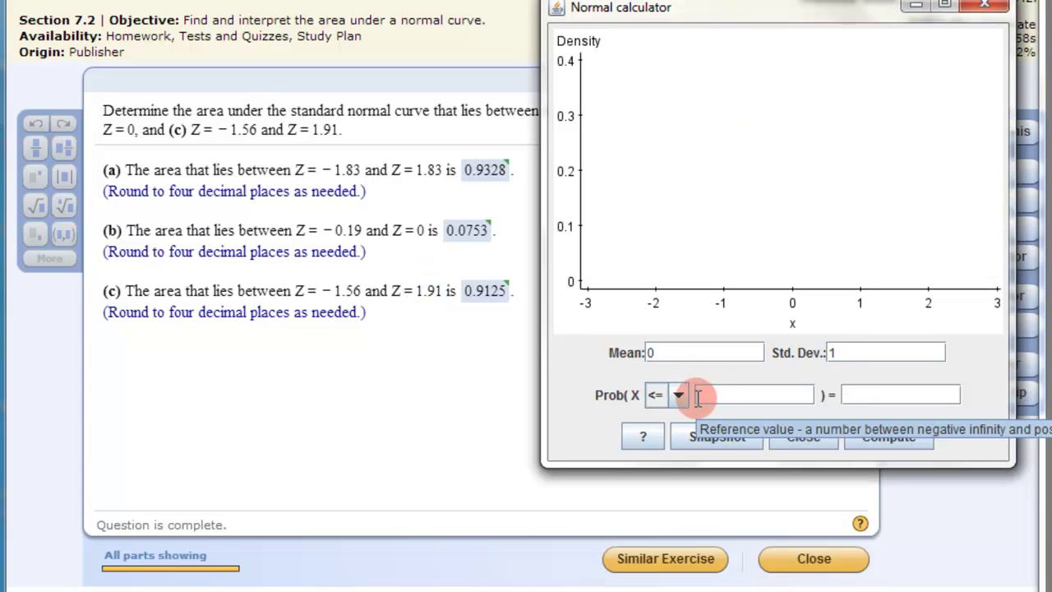
pyautogui.write('-0.19')
pyautogui.press('Return')
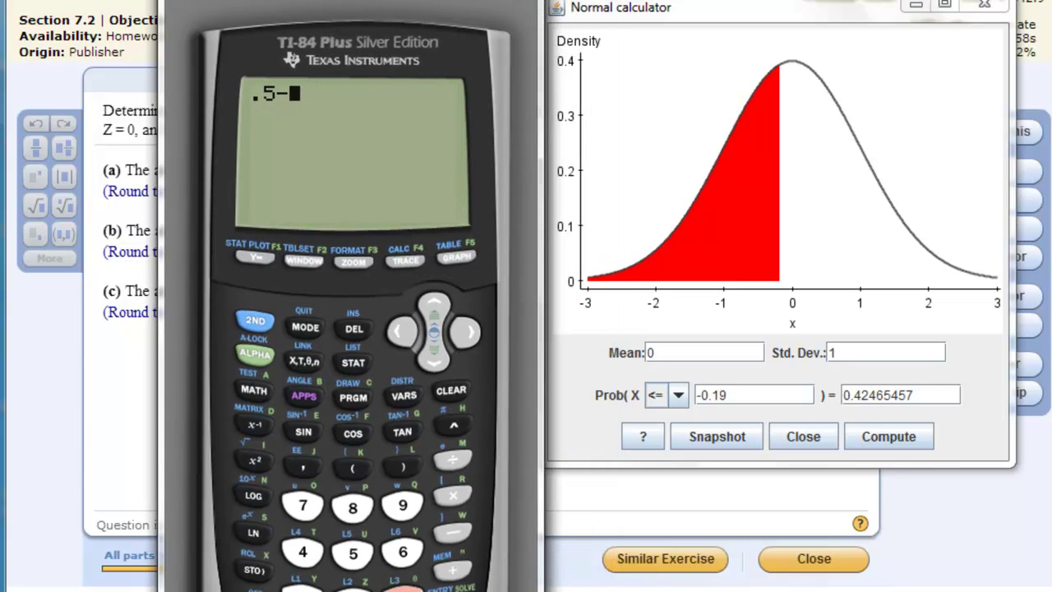
# - Evaluate .5 − .42465457 = .07534543 on the TI-84 and move the emulator aside
pyautogui.click(353, 590)
pyautogui.click(301, 549)
pyautogui.click(353, 588)
pyautogui.click(302, 552)
pyautogui.click(401, 552)
pyautogui.click(351, 556)
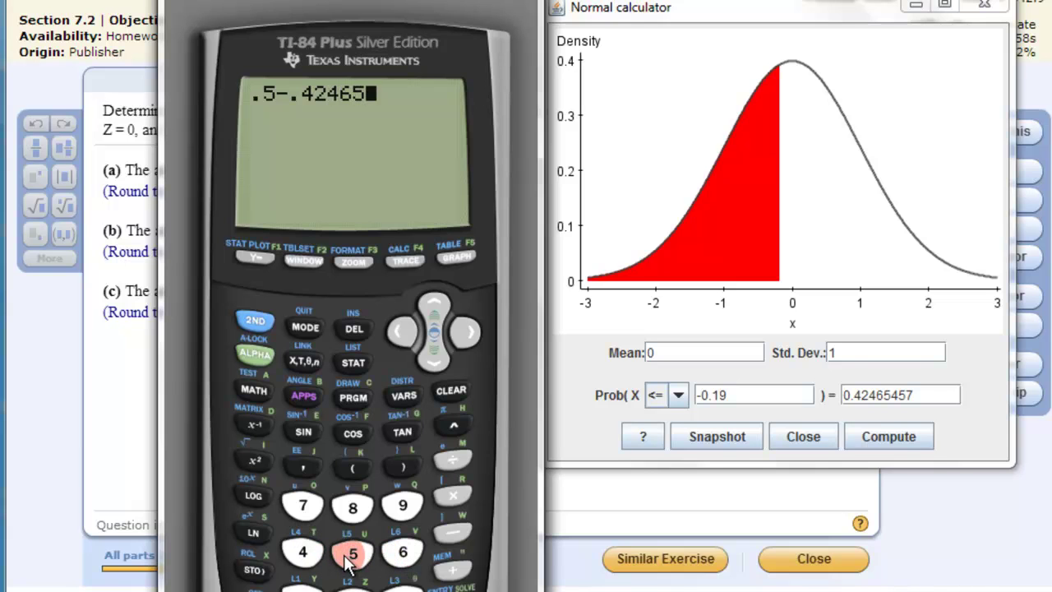
pyautogui.click(302, 550)
pyautogui.click(352, 552)
pyautogui.click(302, 504)
pyautogui.press('Return')
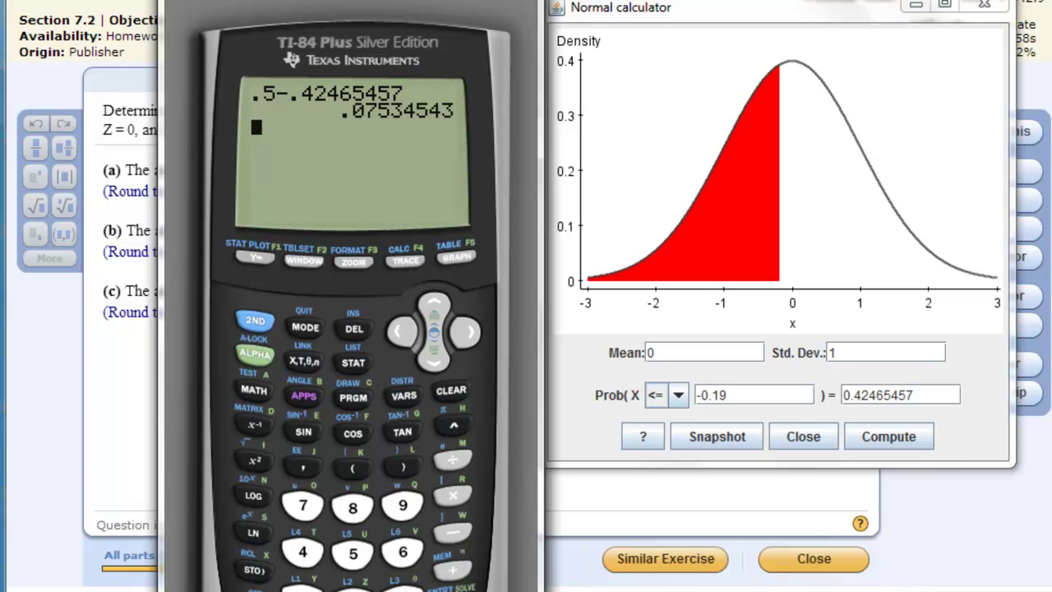
pyautogui.moveTo(416, 282); pyautogui.dragTo(754, 278)
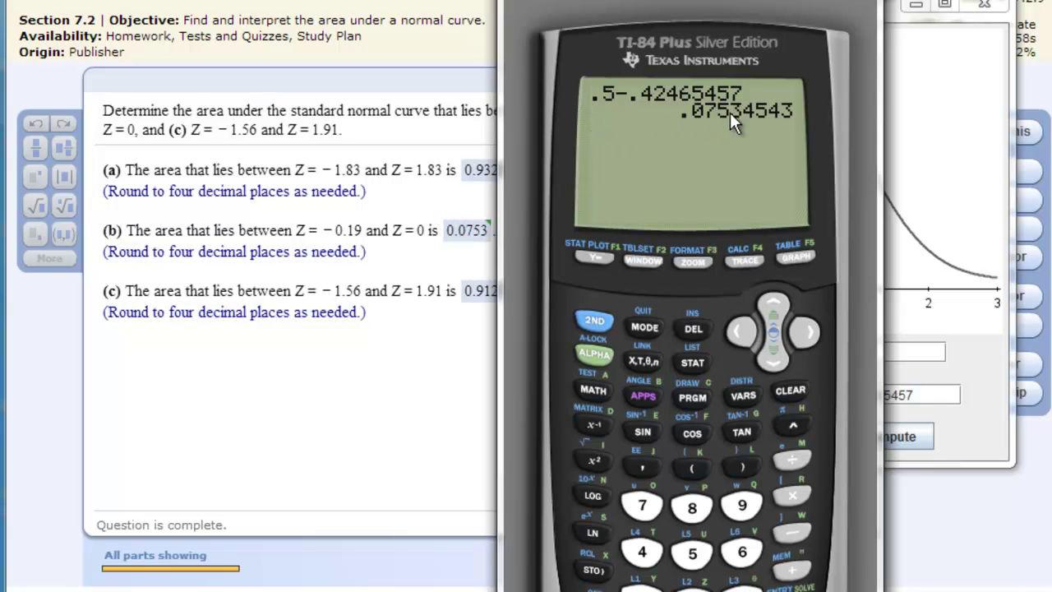
pyautogui.moveTo(690, 156); pyautogui.dragTo(1044, 156)
# - Bring forward the Normal calculator showing P(X ≤ -0.19) = 0.42465457, then minimize it
pyautogui.click(821, 6)
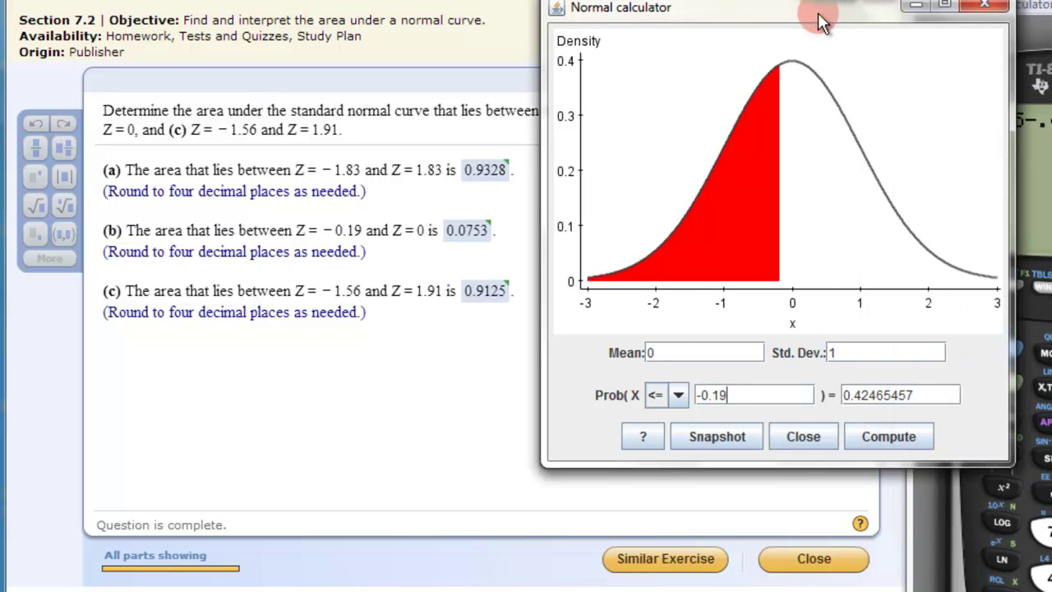
pyautogui.click(789, 292)
pyautogui.click(914, 6)
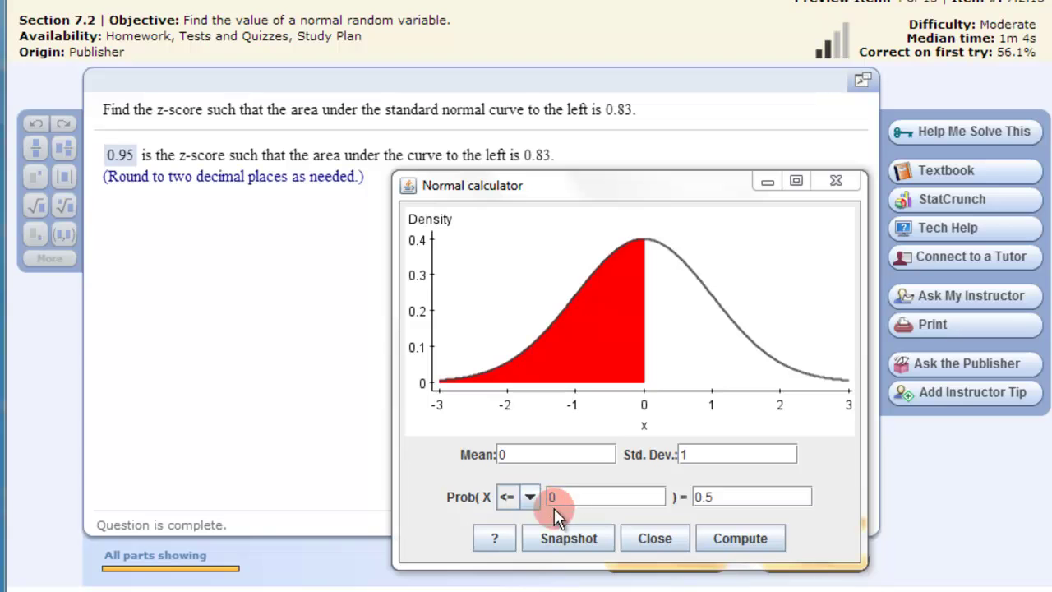
# - Replace the probability with 0.83 in the Normal calculator and compute its z-score, 0.9541653
pyautogui.click(487, 485)
pyautogui.doubleClick(704, 496)
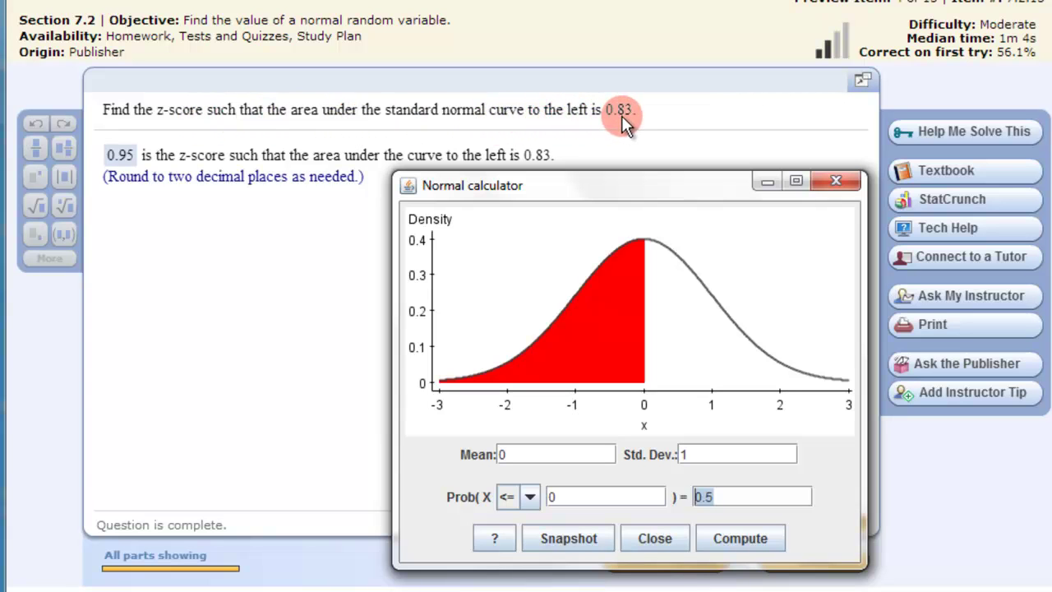
pyautogui.write('0')
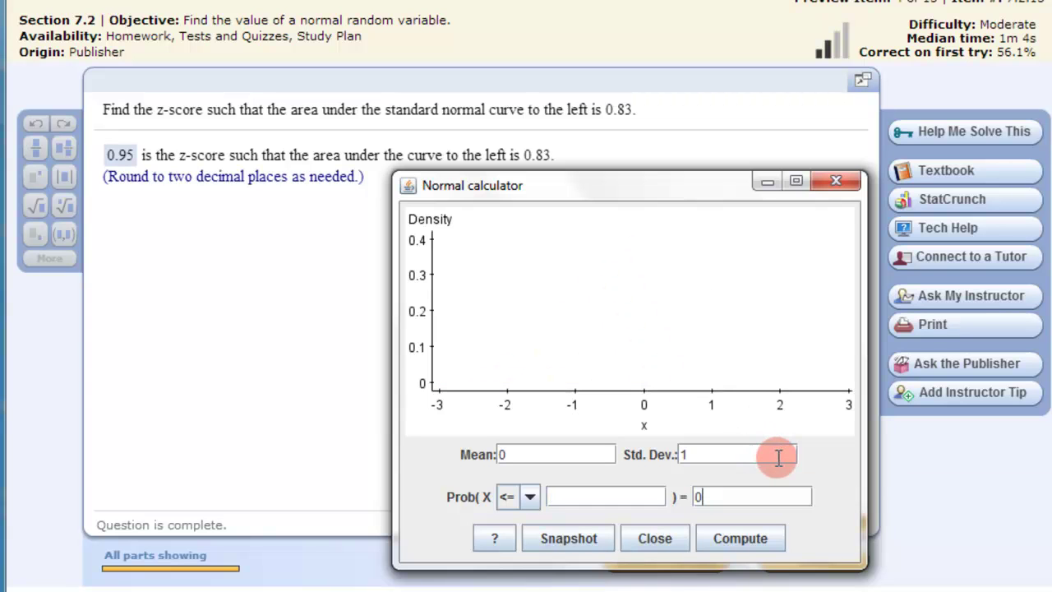
pyautogui.write('.83')
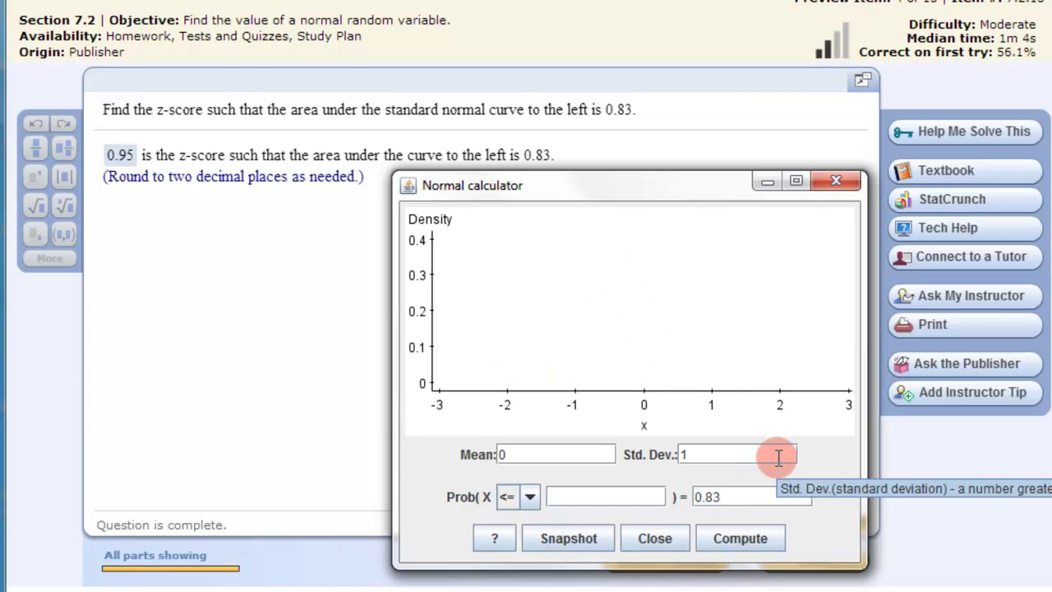
pyautogui.click(742, 534)
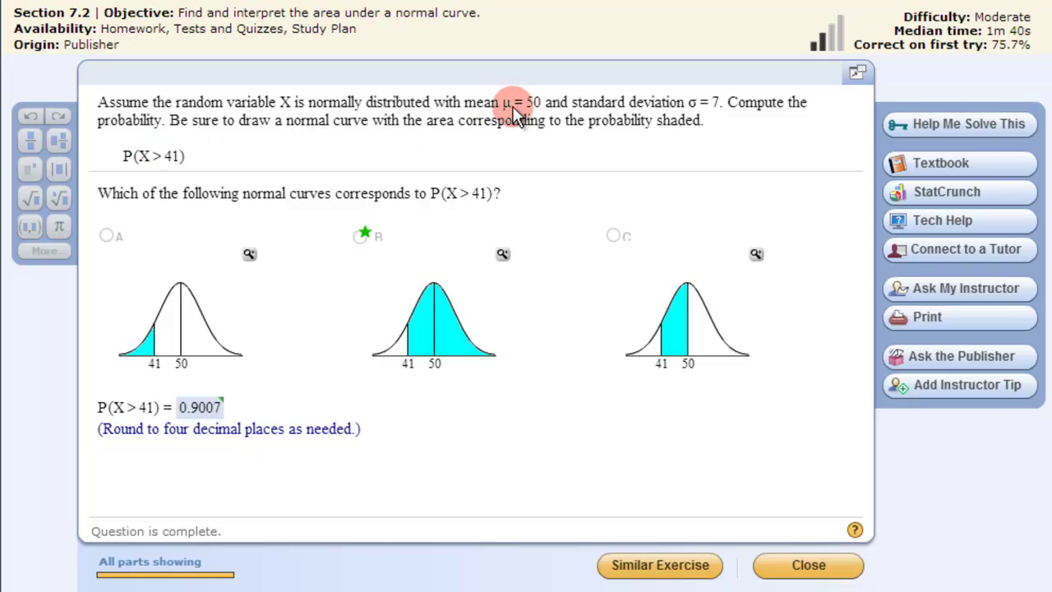
# - Place the Normal calculator beside the question and set mean 50, standard deviation 7
pyautogui.moveTo(1051, 158); pyautogui.dragTo(508, 147)
pyautogui.doubleClick(483, 404)
pyautogui.write('50')
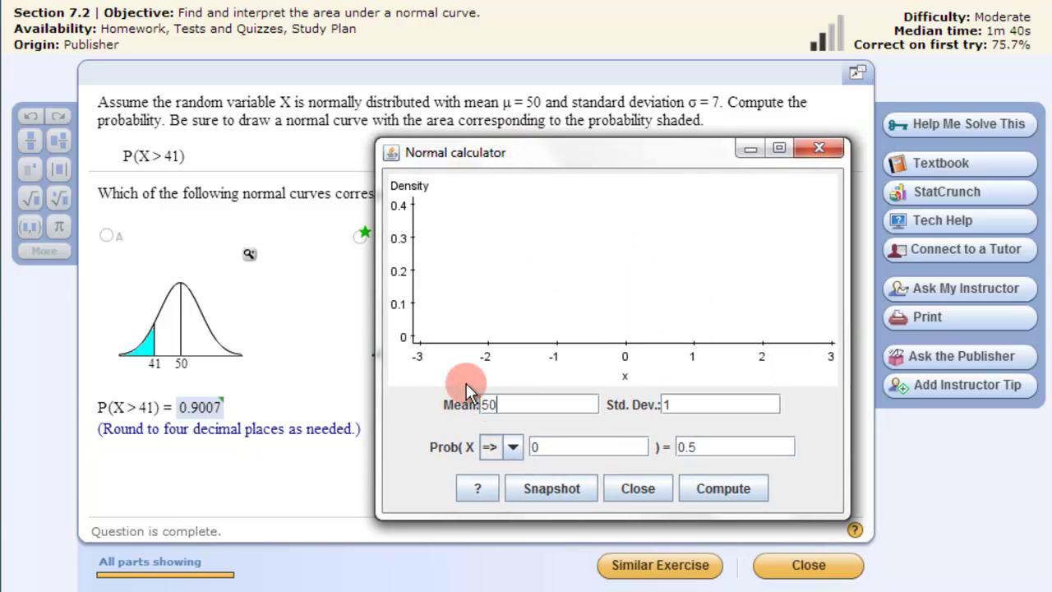
pyautogui.doubleClick(728, 403)
pyautogui.write('7')
pyautogui.click(743, 493)
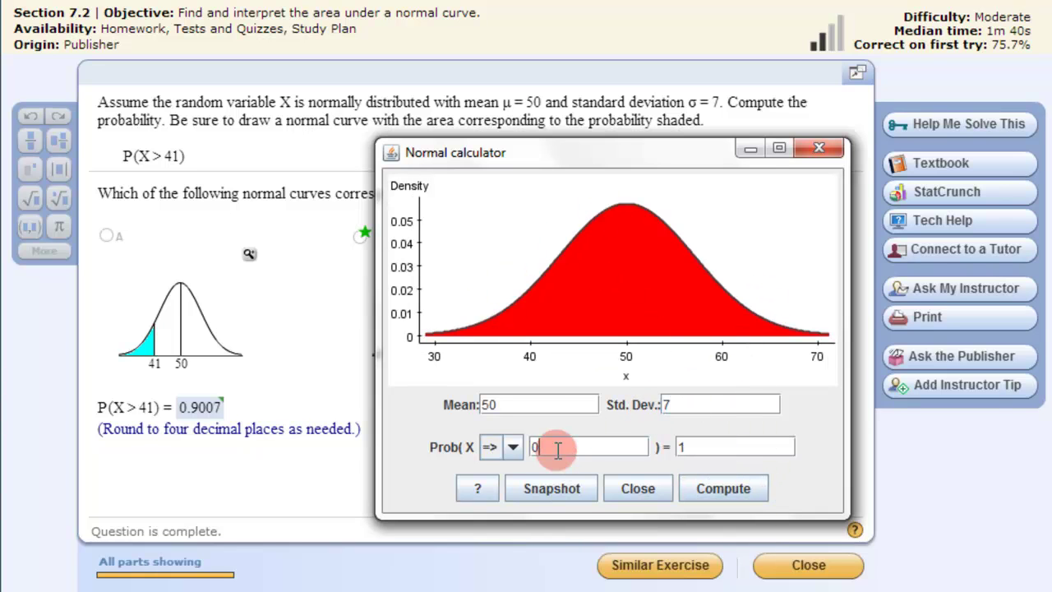
# - Compute P(X ≥ 41), getting 0.9007286, and highlight the rounded 0.9007
pyautogui.click(504, 446)
pyautogui.click(500, 461)
pyautogui.click(500, 453)
pyautogui.click(490, 470)
pyautogui.click(506, 449)
pyautogui.click(500, 485)
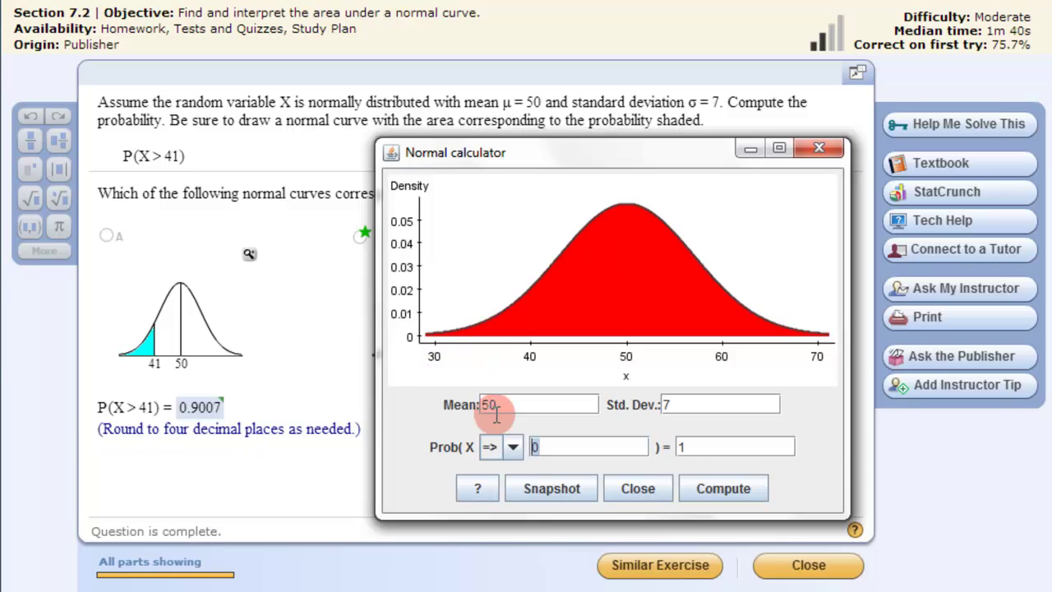
pyautogui.write('41')
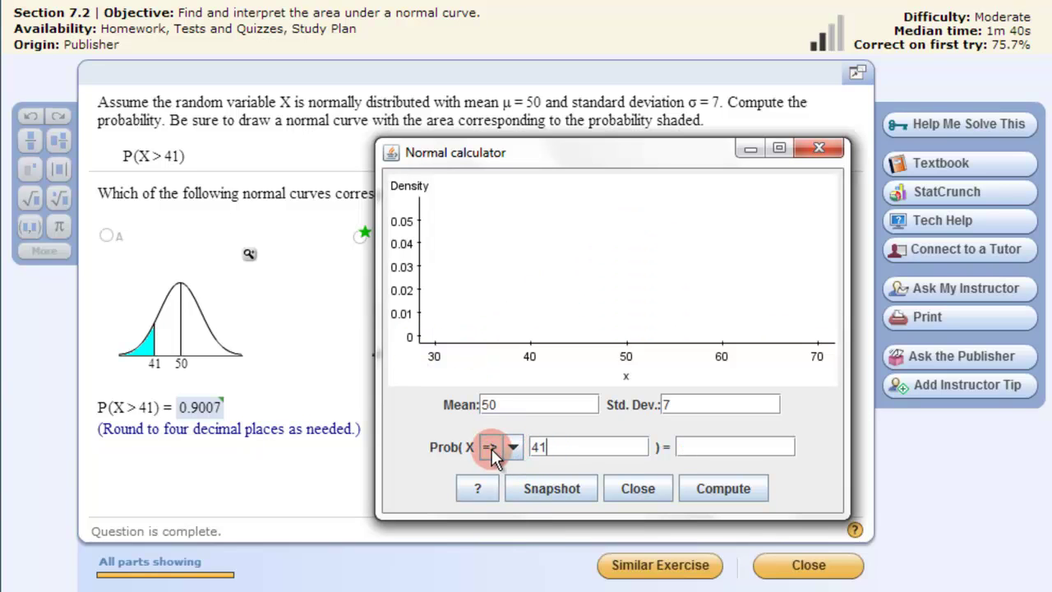
pyautogui.click(734, 486)
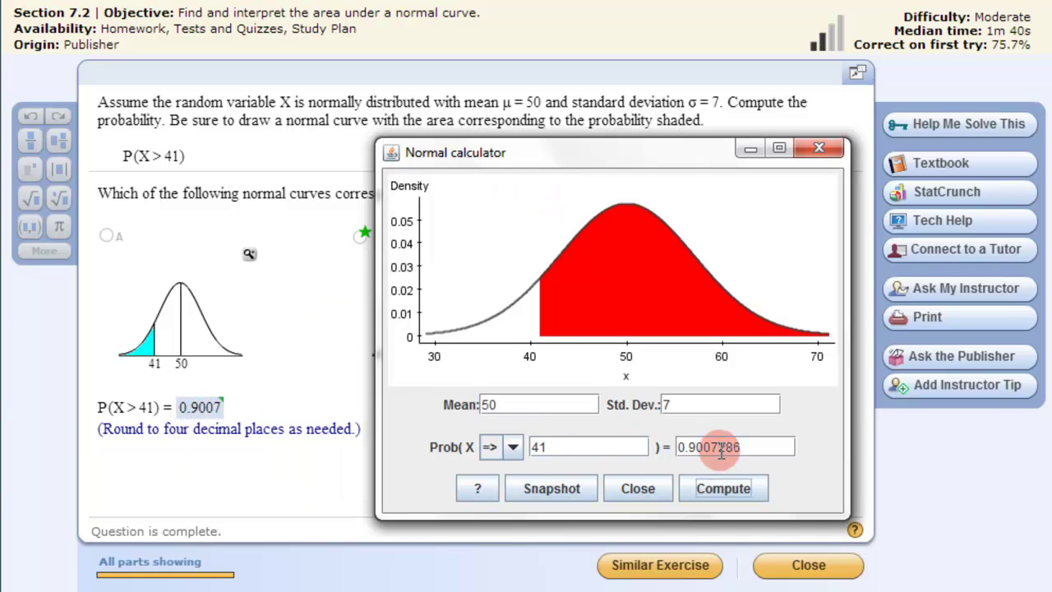
pyautogui.moveTo(718, 447); pyautogui.dragTo(674, 447)
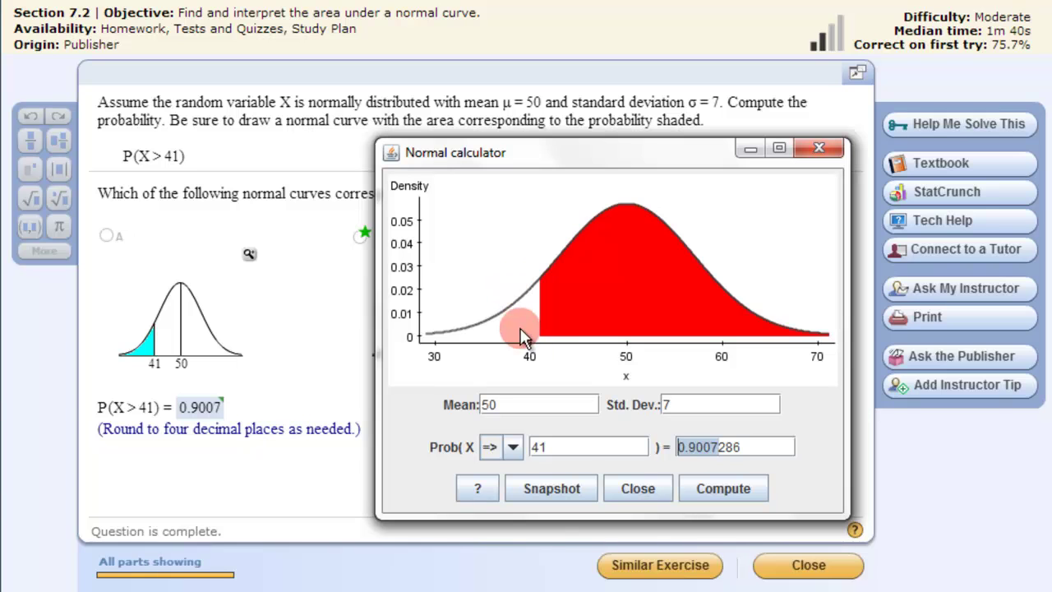
pyautogui.moveTo(501, 144); pyautogui.dragTo(779, 151)
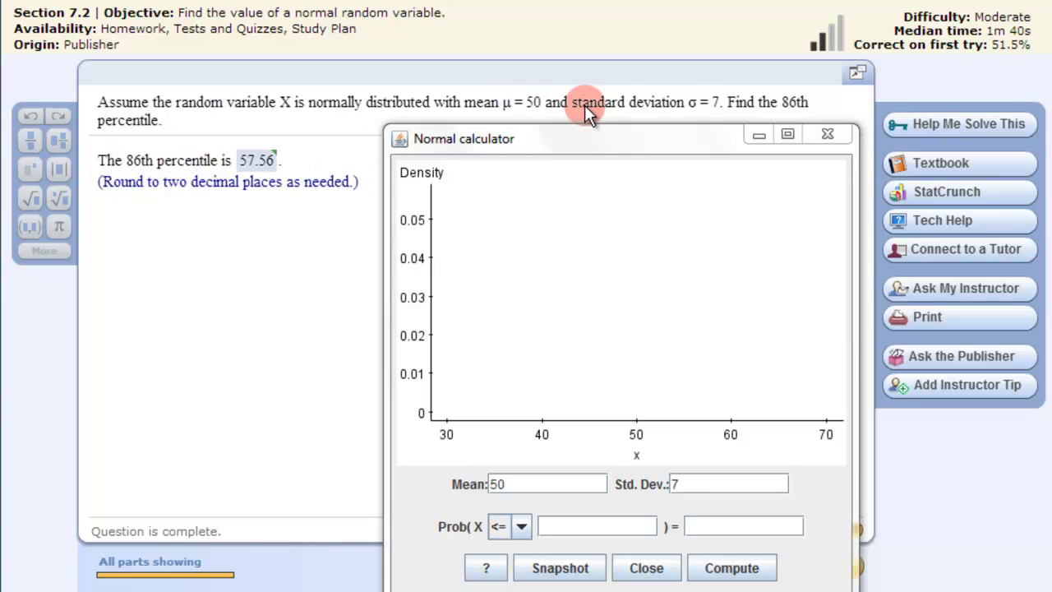
# - With mean 50 and SD 7, enter left-tail probability 0.86, giving X = 57.562237
pyautogui.click(526, 484)
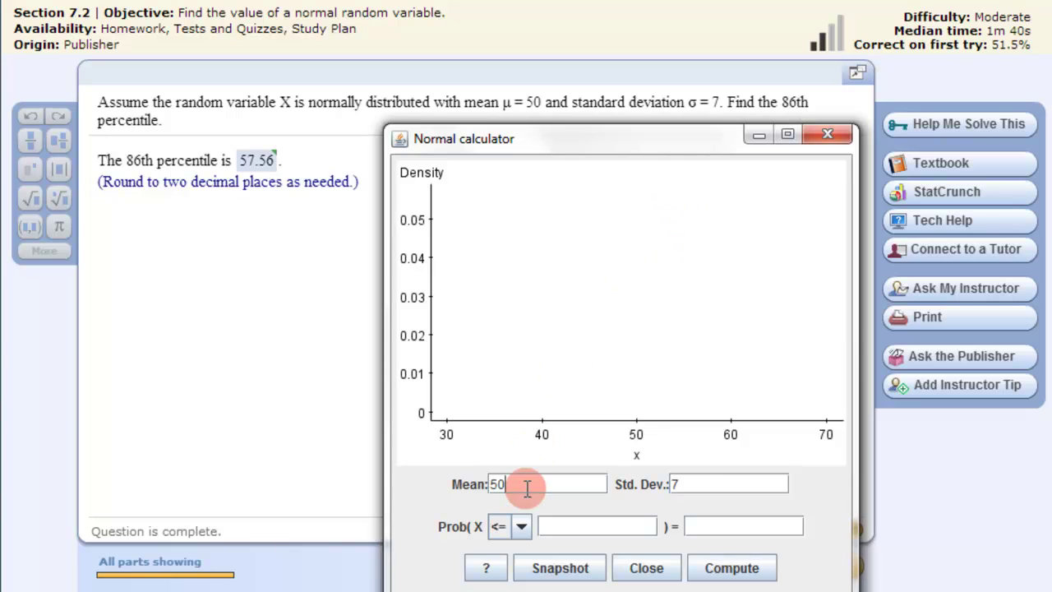
pyautogui.click(730, 487)
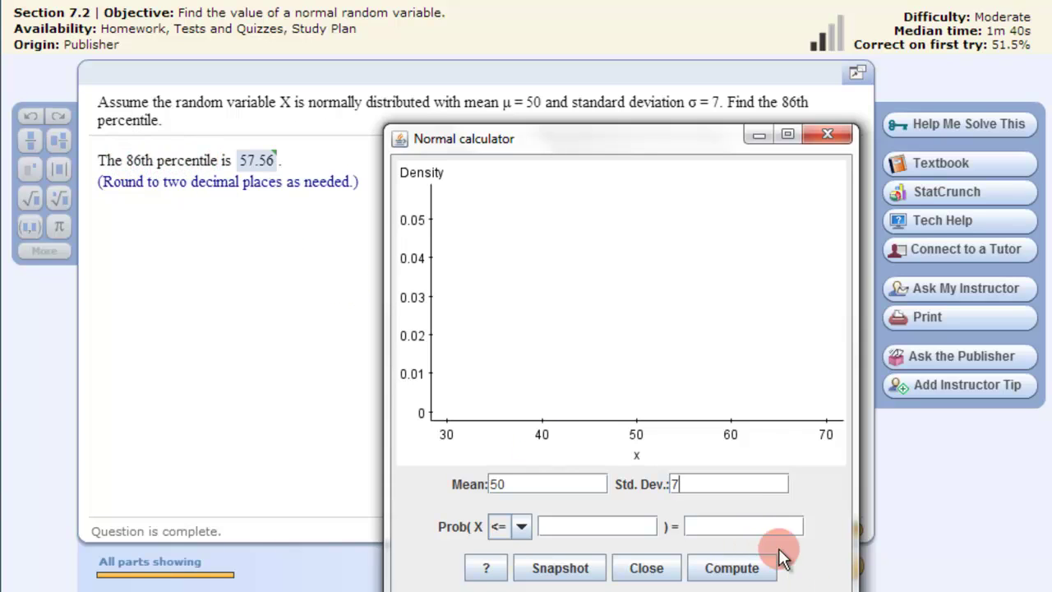
pyautogui.click(730, 525)
pyautogui.write('0.86')
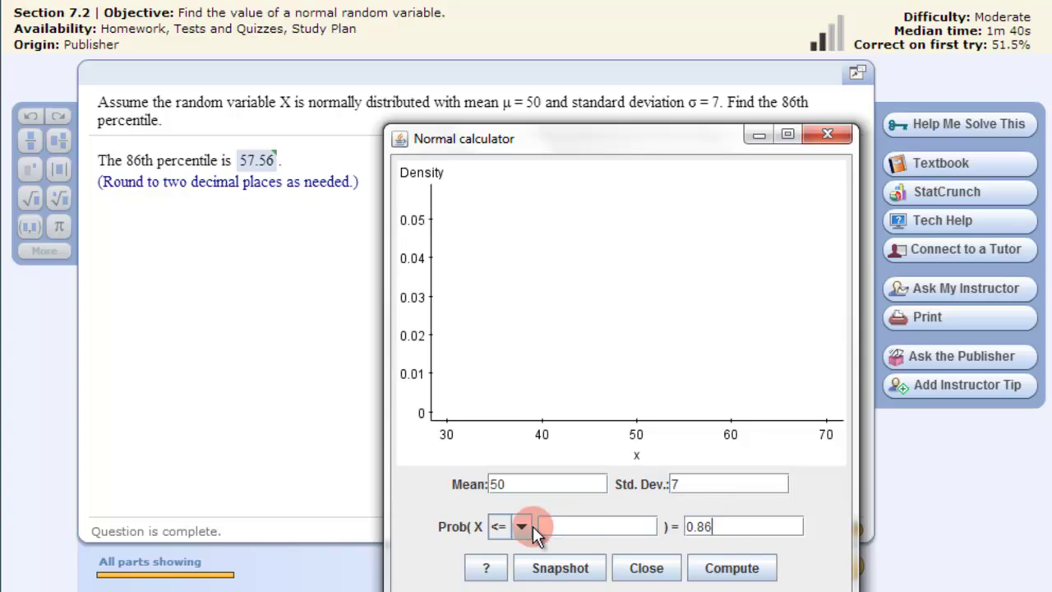
pyautogui.press('Return')
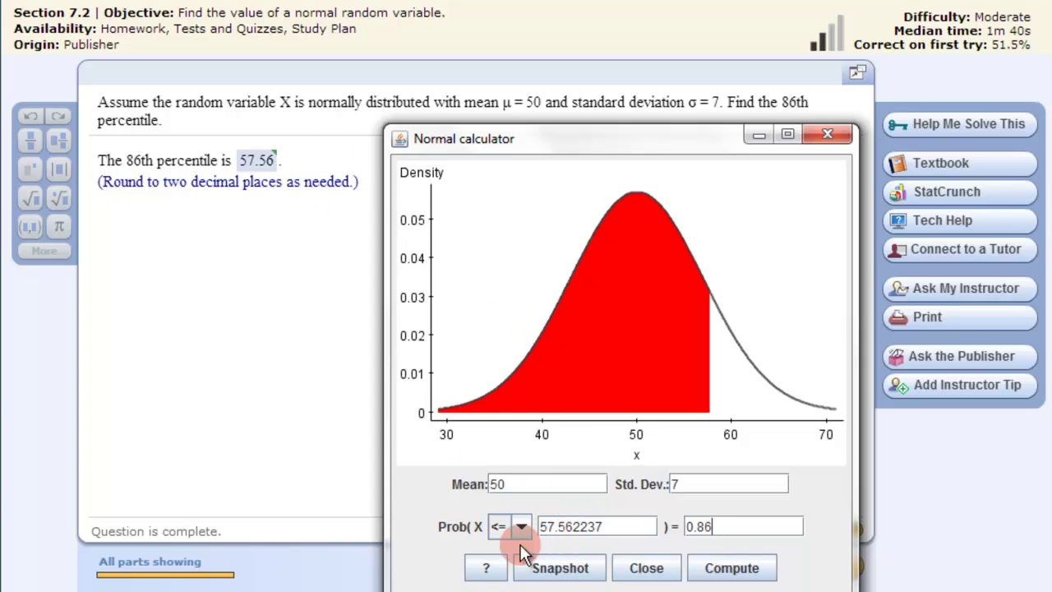
pyautogui.moveTo(610, 527); pyautogui.dragTo(536, 527)
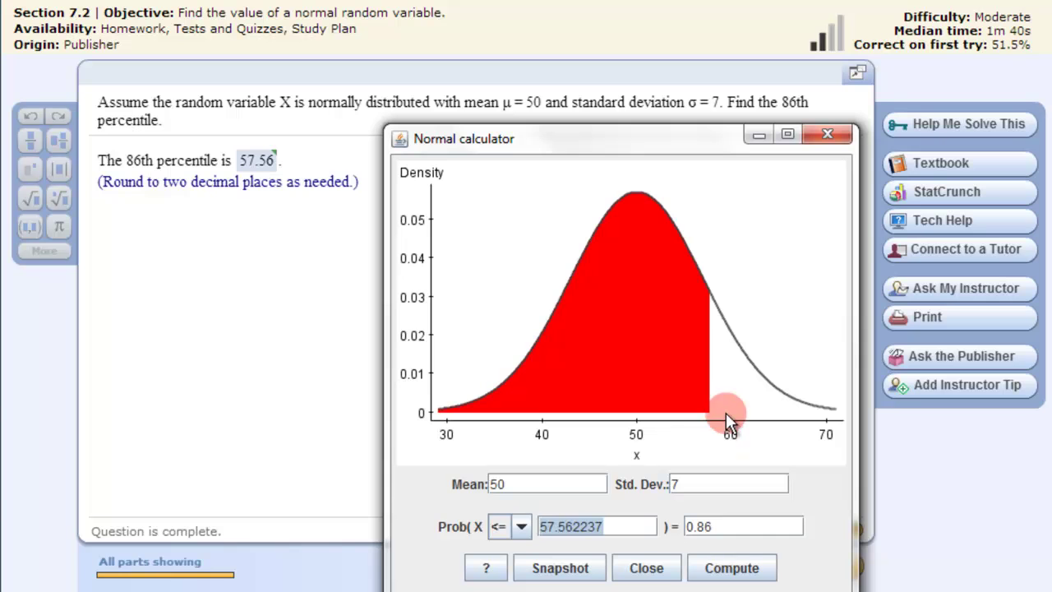